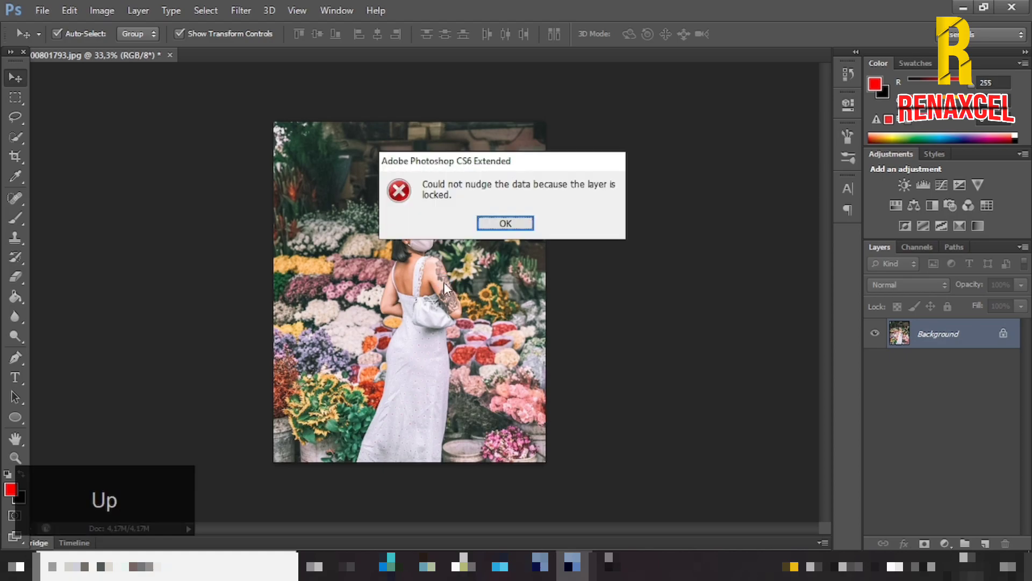
- Select the woman's whole figure with the Quick Selection tool, including hair, arms, bag and dress, subtracting any stray background from the selection
click(481, 221)
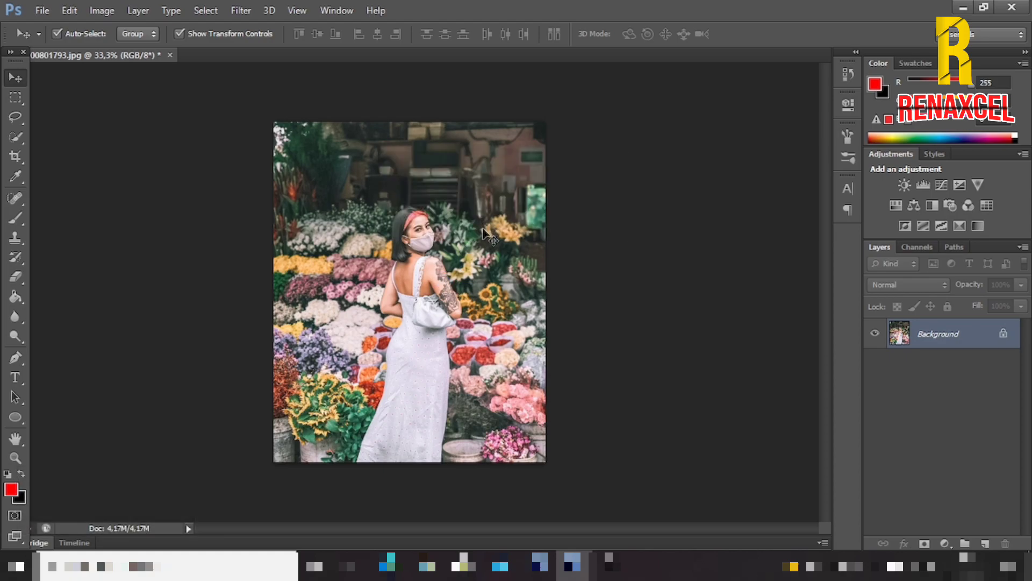
click(14, 136)
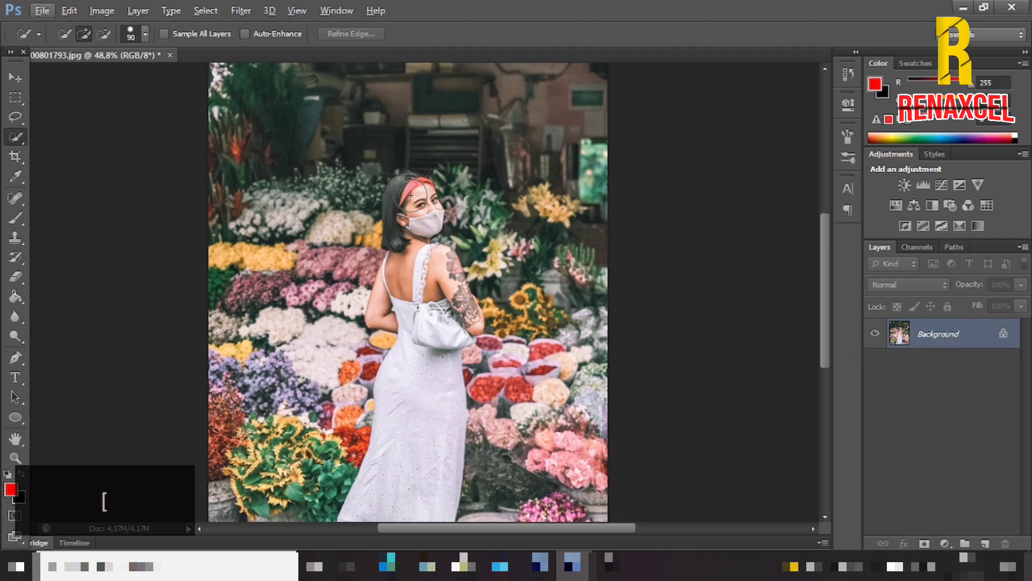
drag(412, 194, 416, 277)
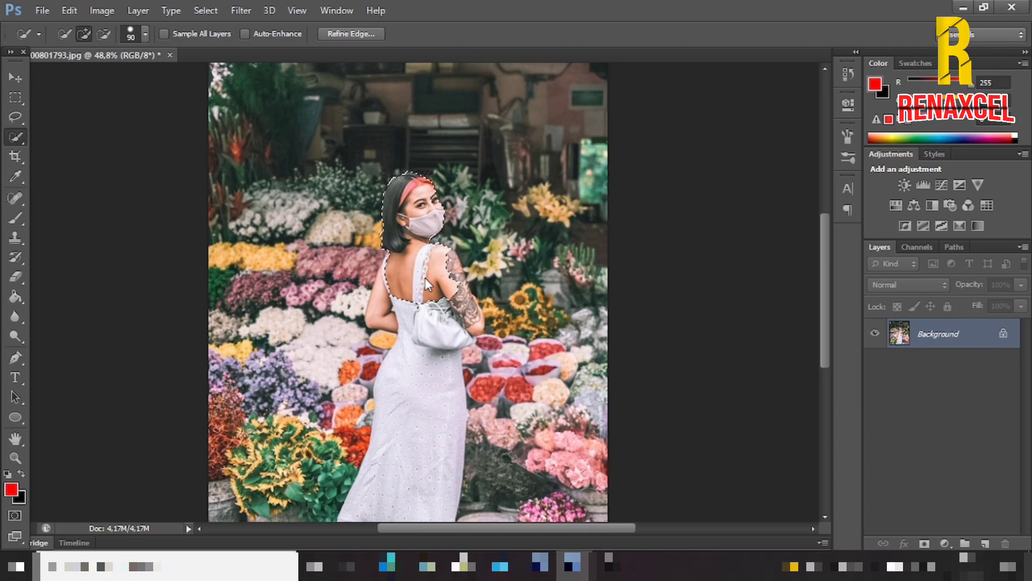
scroll(425, 277, up, 2)
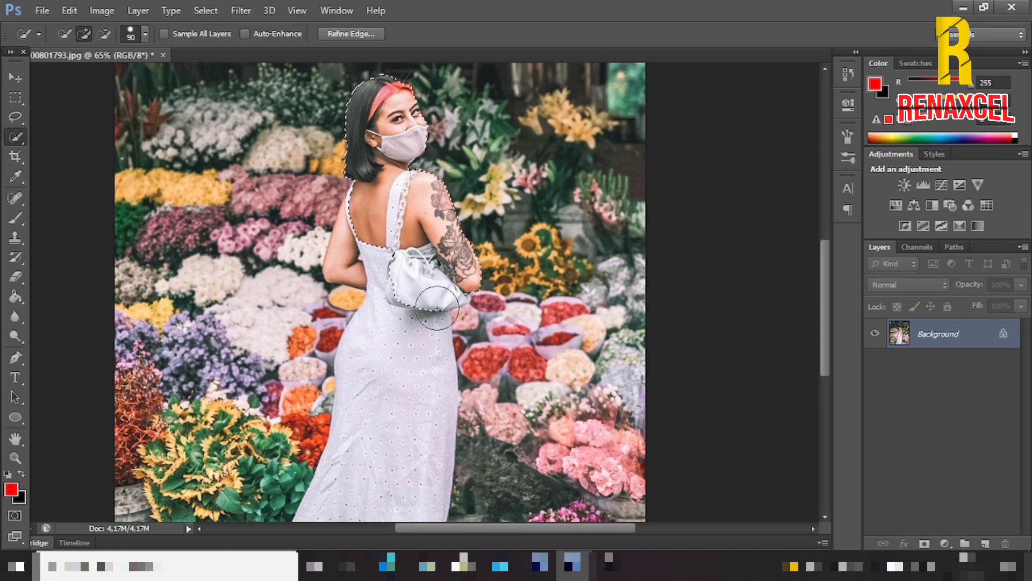
scroll(436, 307, down, 1)
key(alt)
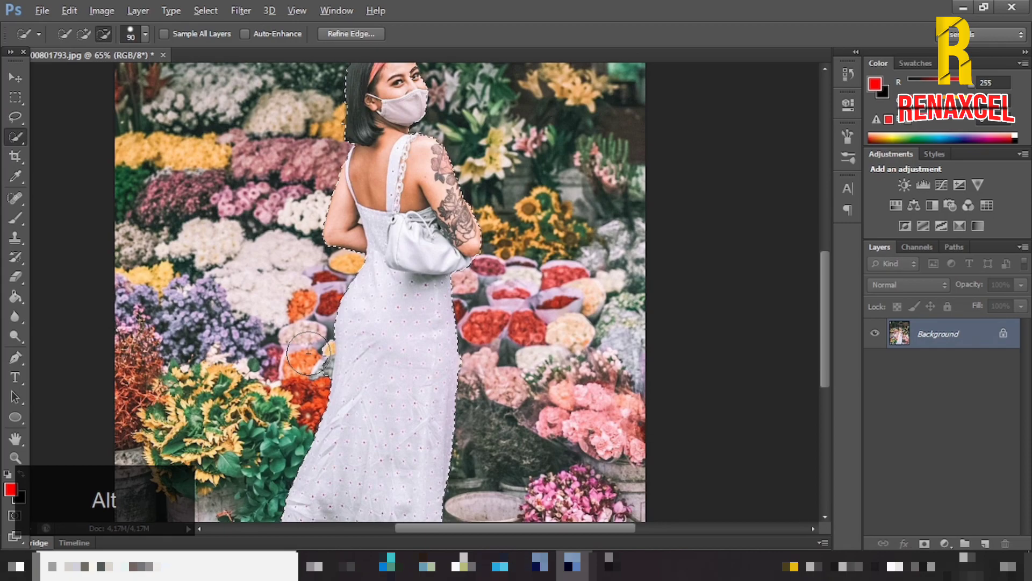
scroll(306, 353, down, 1)
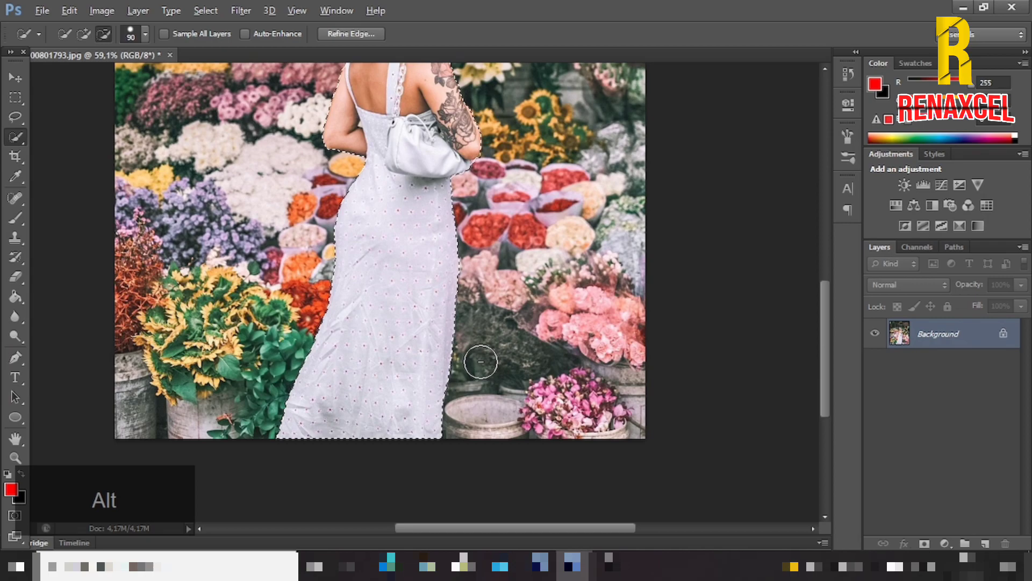
key([)
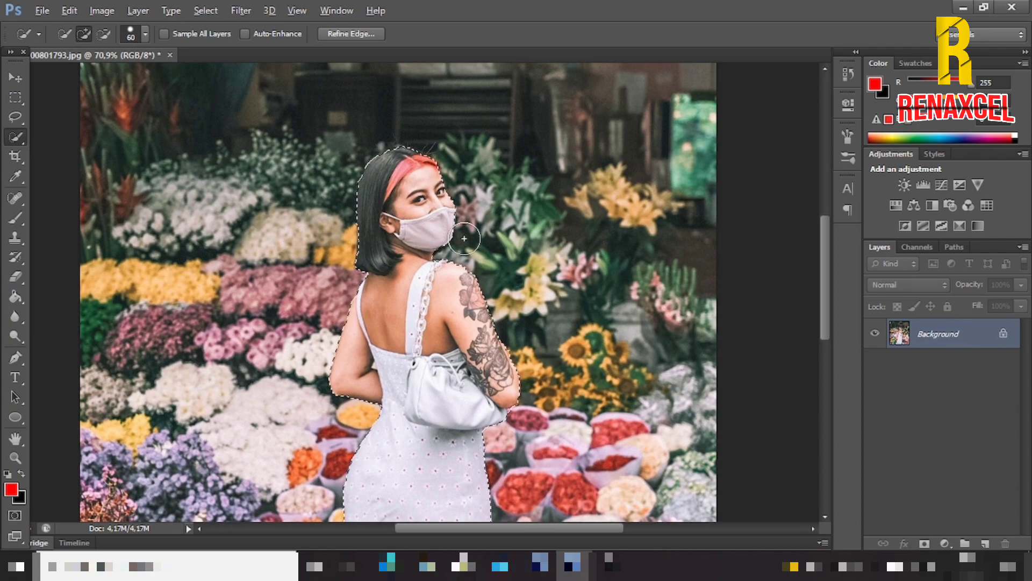
scroll(464, 238, down, 3)
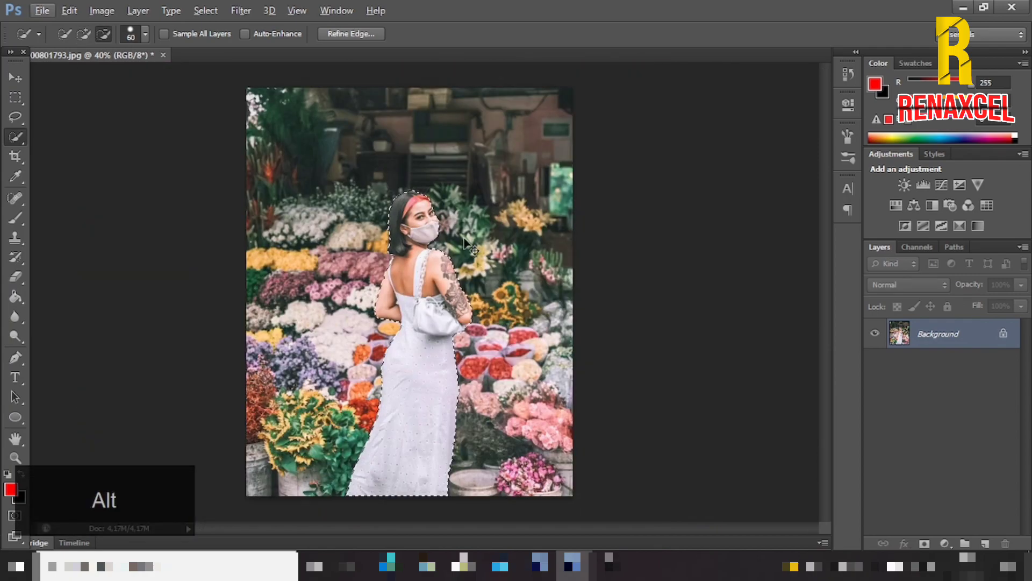
- Copy the selected woman to a new layer and check the cutout by hiding and showing the Background layer
key(ctrl+j)
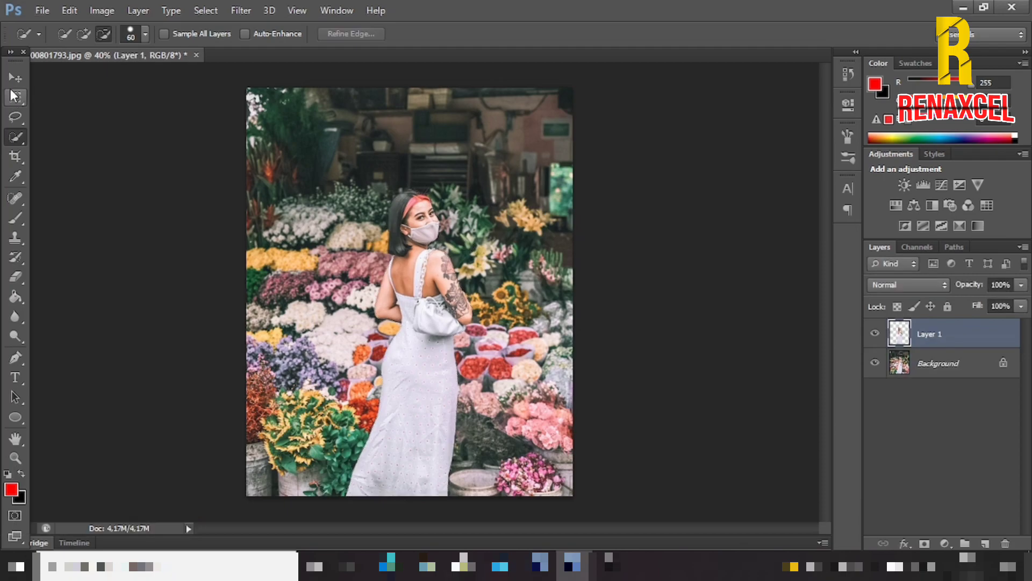
key(v)
click(991, 377)
click(874, 363)
click(875, 363)
click(874, 364)
click(874, 363)
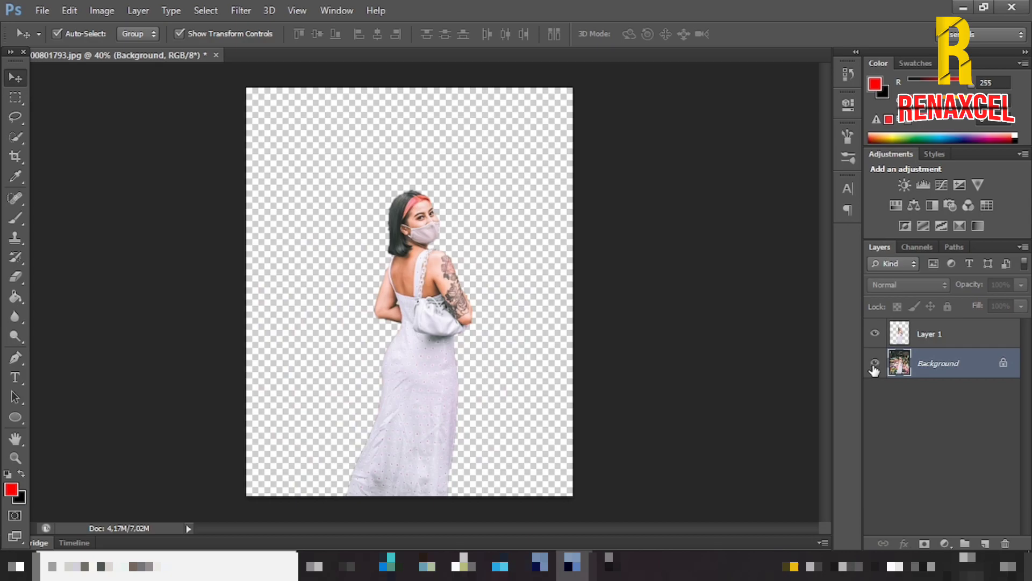
click(875, 364)
click(874, 363)
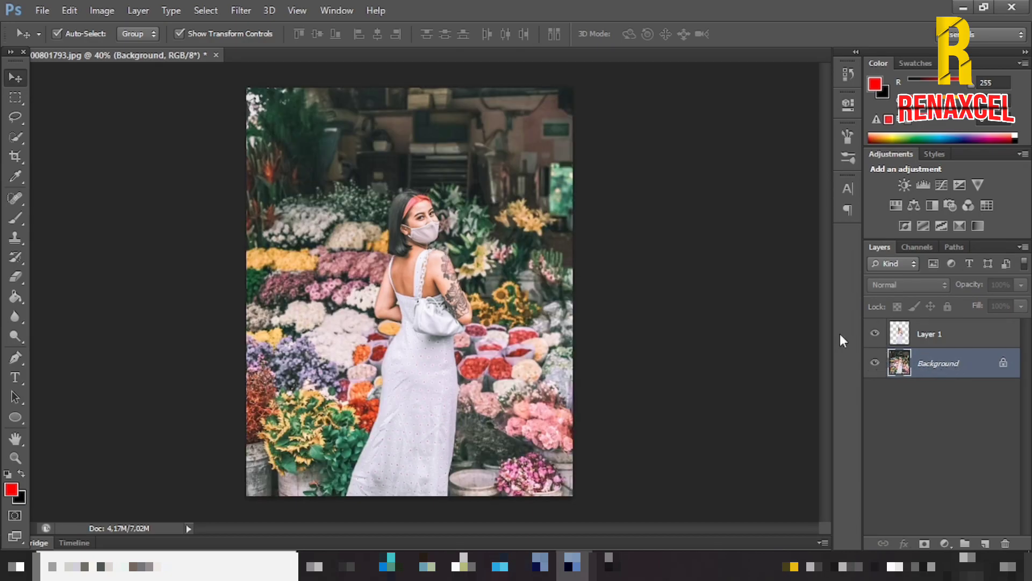
- Convert the Background to a regular layer named Layer 0 and apply a Gaussian Blur with a radius of 8.6 pixels
double_click(980, 371)
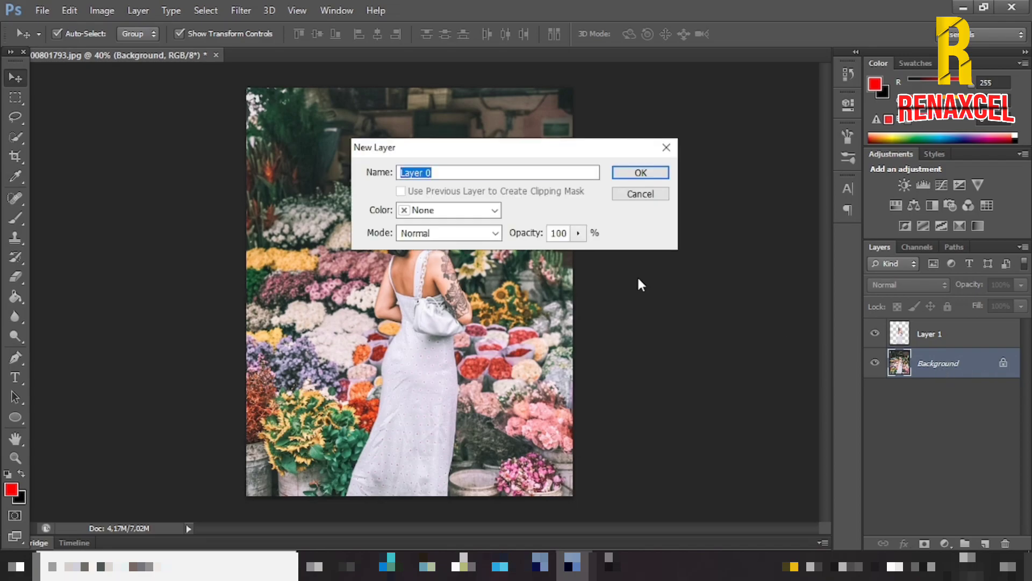
click(624, 178)
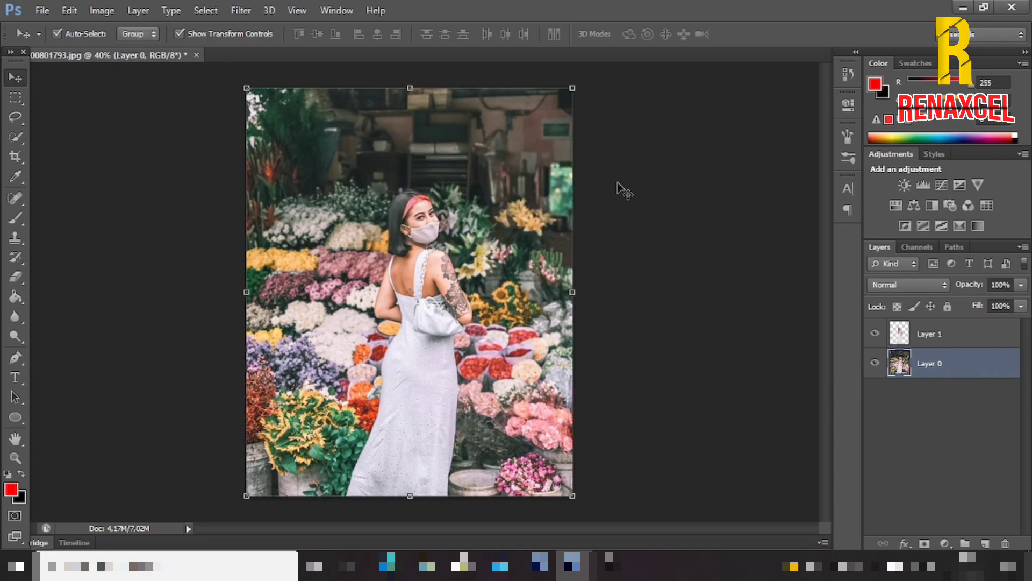
click(239, 11)
mouse_move(248, 165)
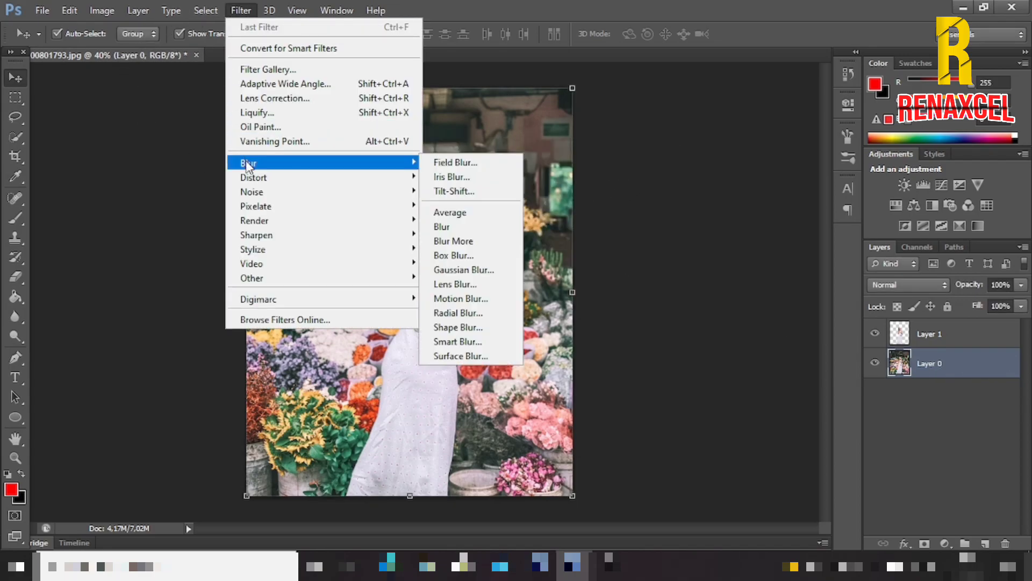
click(469, 270)
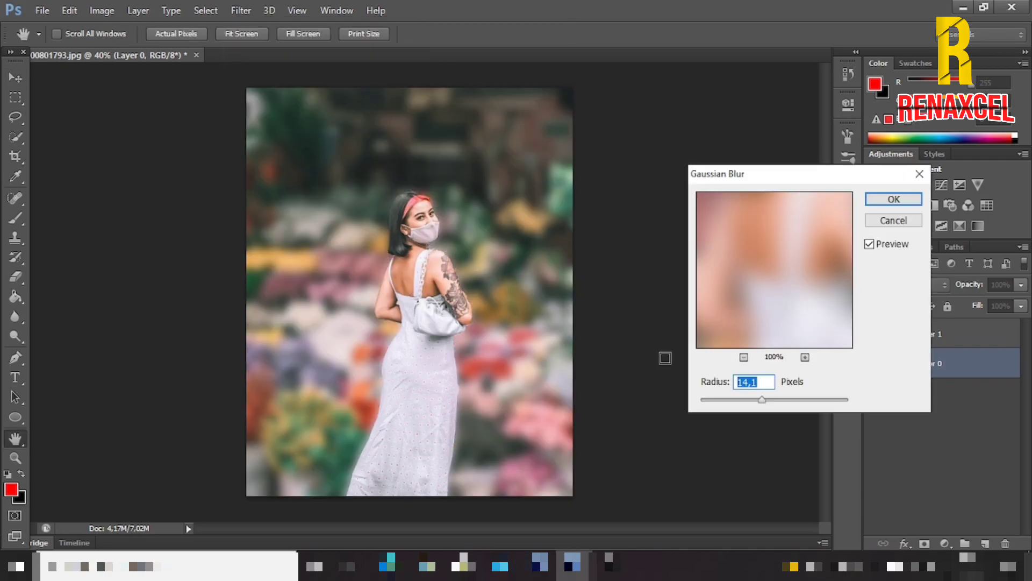
mouse_move(762, 400)
mouse_down()
mouse_move(703, 403)
mouse_move(754, 401)
mouse_up()
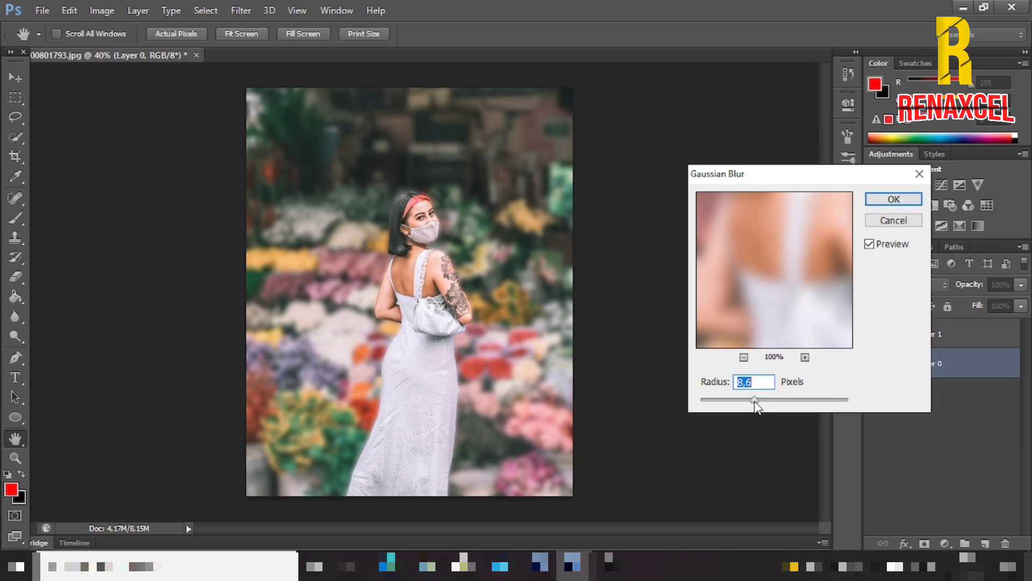
click(886, 200)
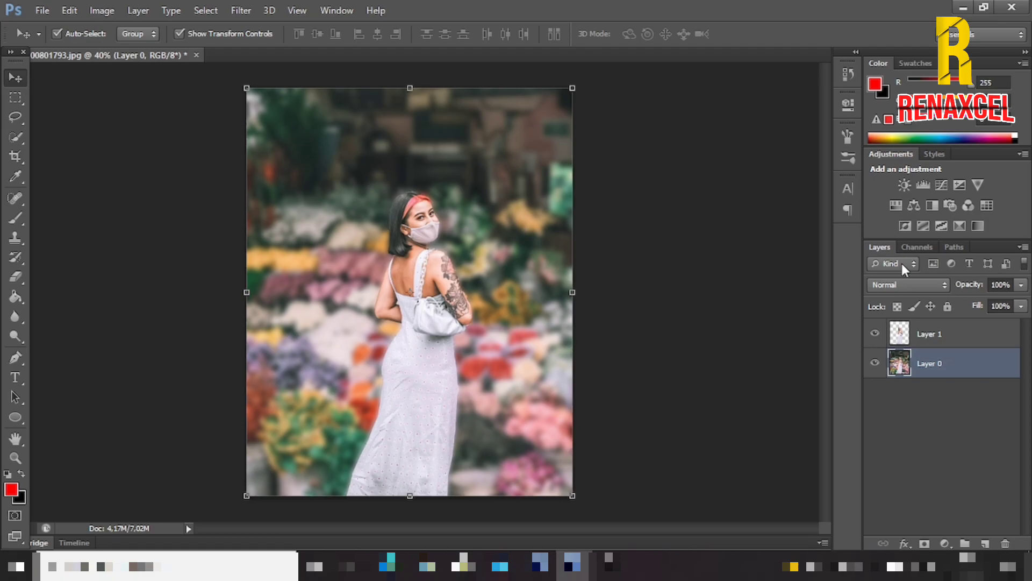
- Add a Brightness/Contrast adjustment above the woman's cutout layer with brightness -32 and contrast 47
click(929, 335)
click(905, 185)
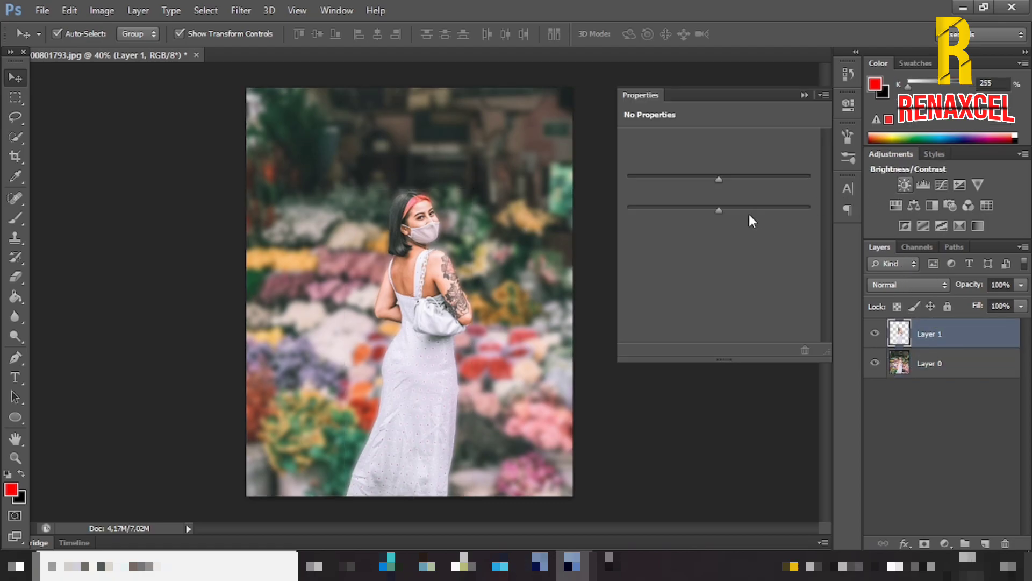
drag(718, 178, 699, 176)
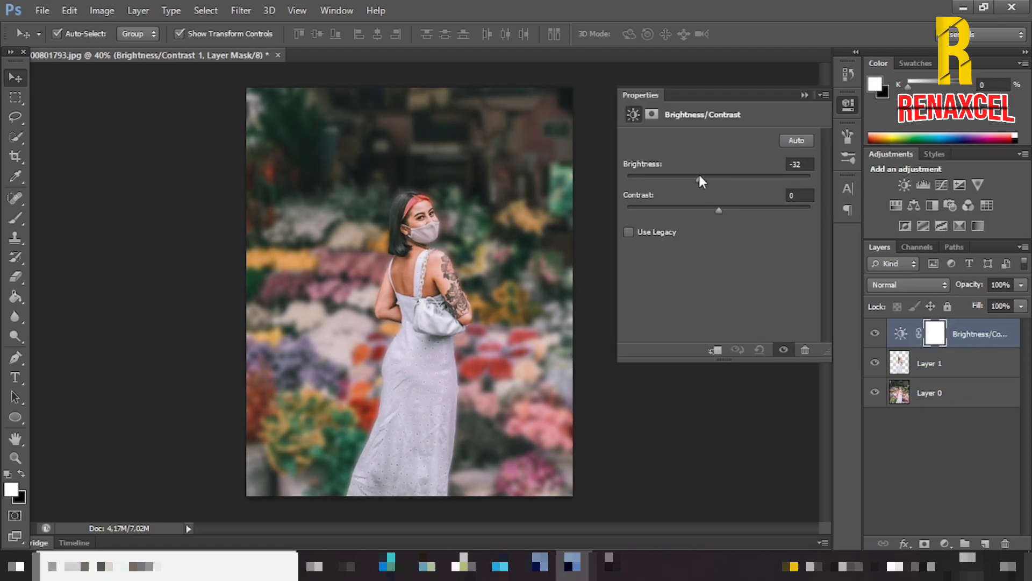
drag(719, 211, 759, 210)
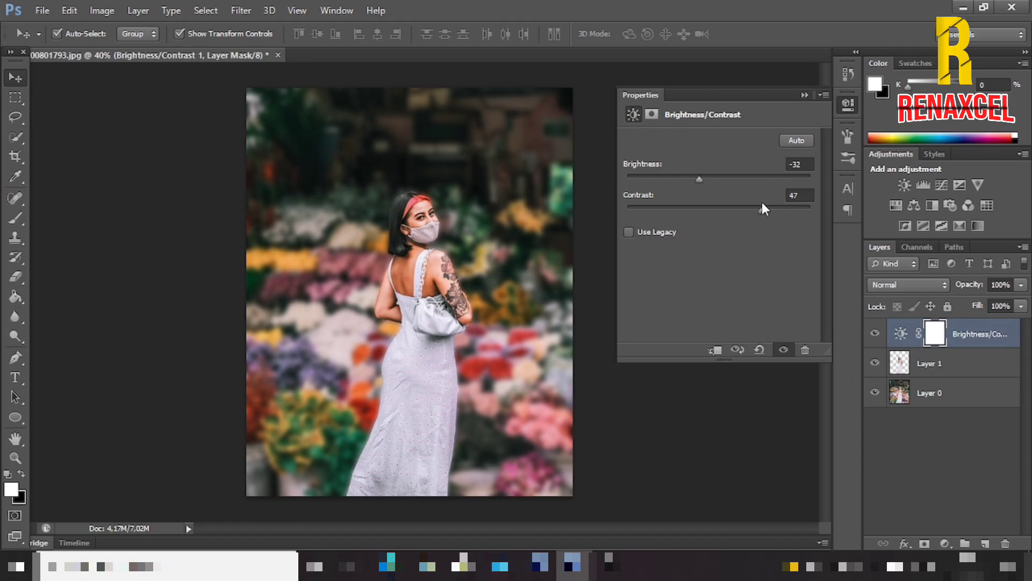
click(805, 94)
- Add a Color Balance adjustment above the Brightness/Contrast layer and shift the midtones slightly towards warmer tones
mouse_move(960, 336)
mouse_down()
mouse_move(968, 383)
mouse_move(956, 328)
mouse_up()
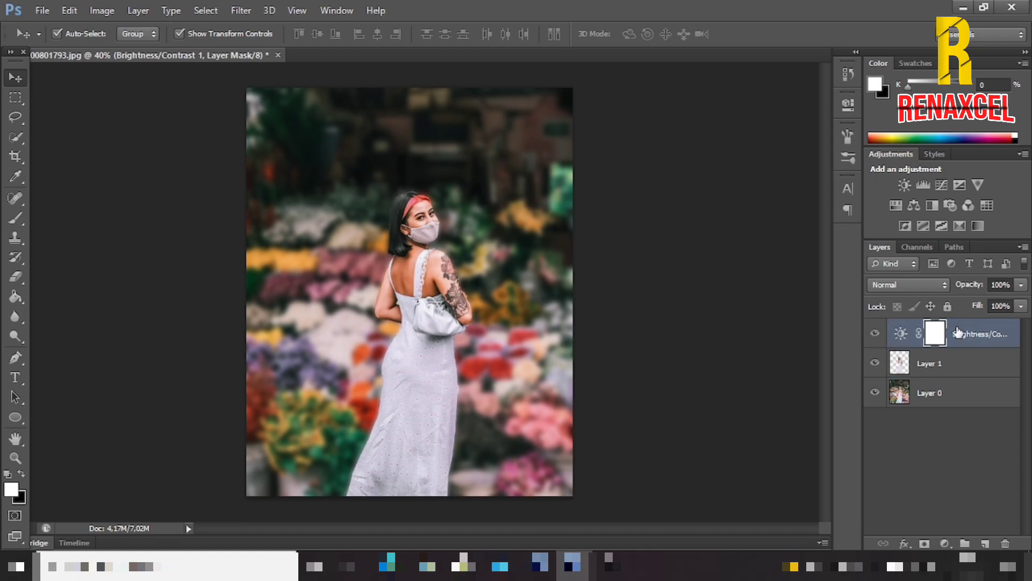
click(913, 205)
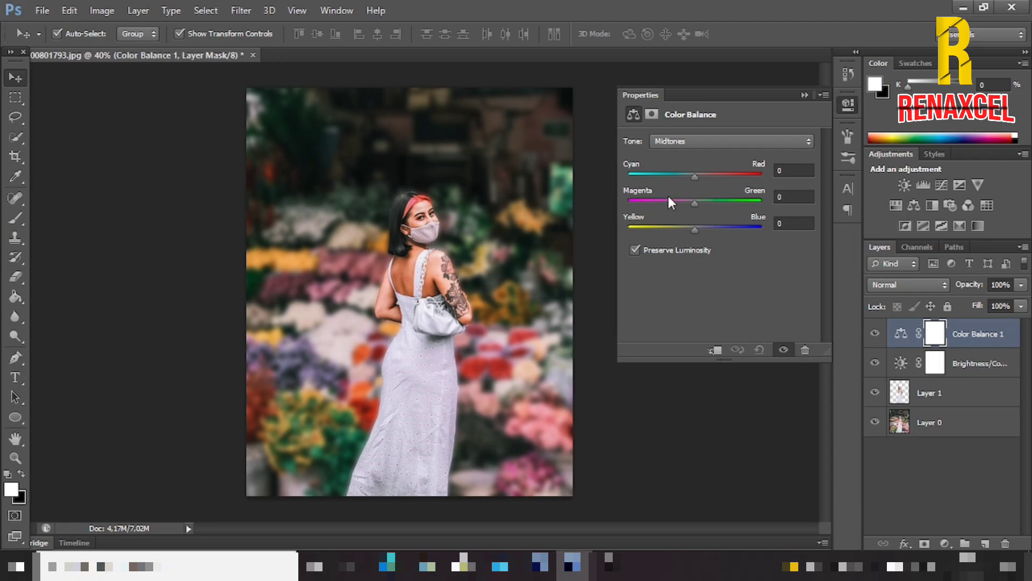
drag(693, 177, 701, 204)
click(803, 95)
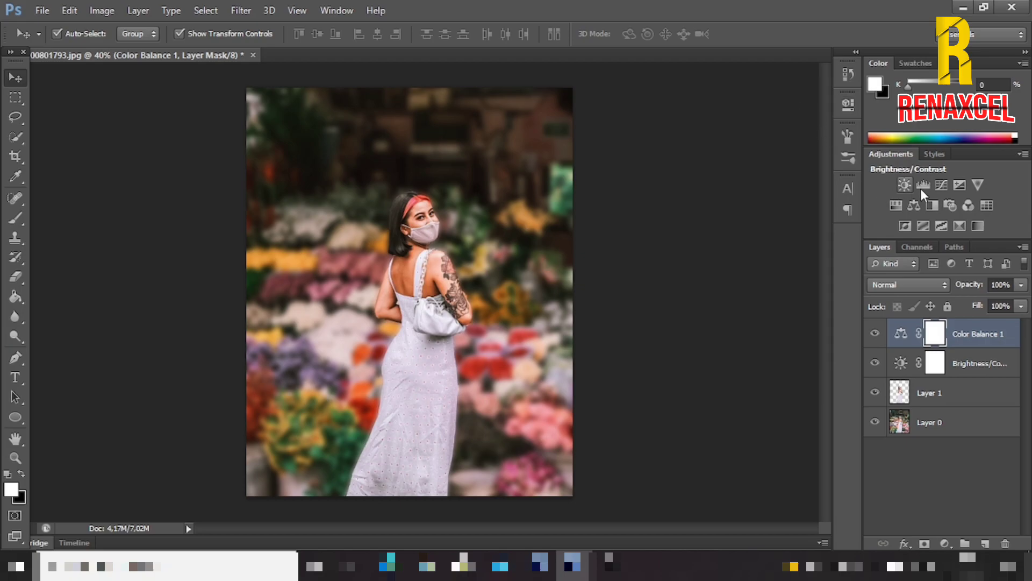
- Add a Curves adjustment with one point in the RGB curve's highlights and a second one pulled down slightly to darken the shadows
click(940, 185)
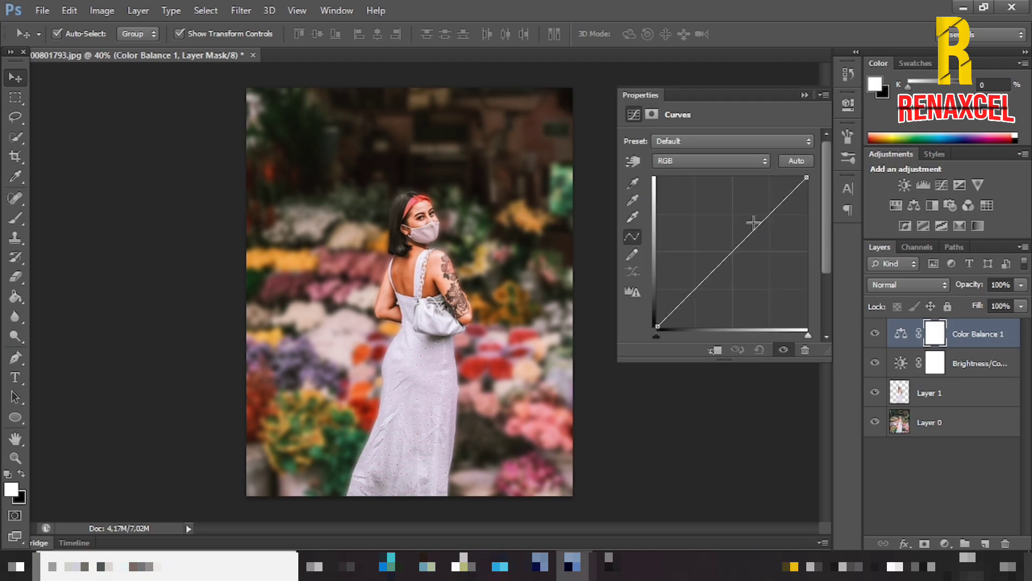
drag(769, 216, 774, 215)
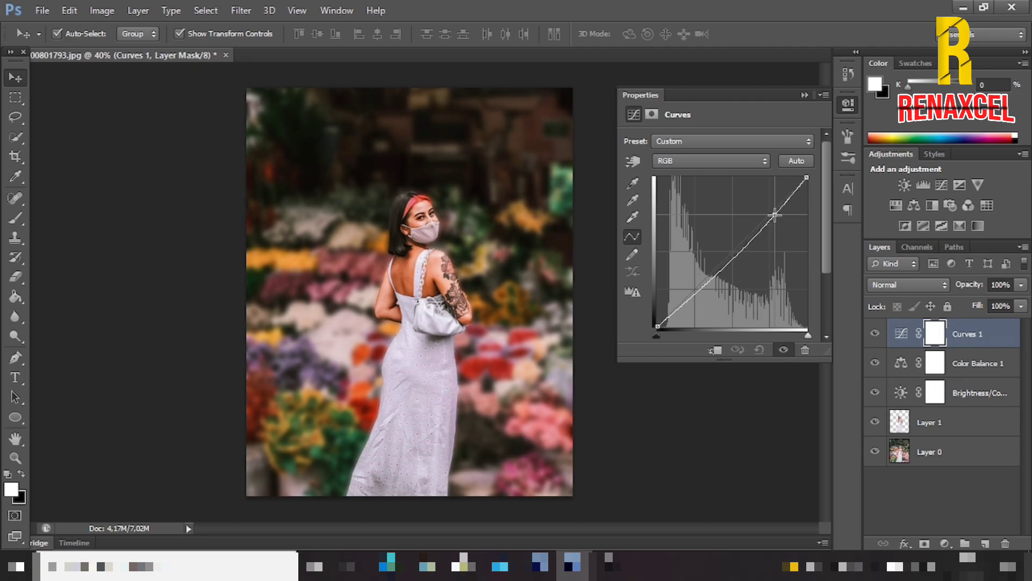
click(692, 287)
drag(692, 288, 702, 291)
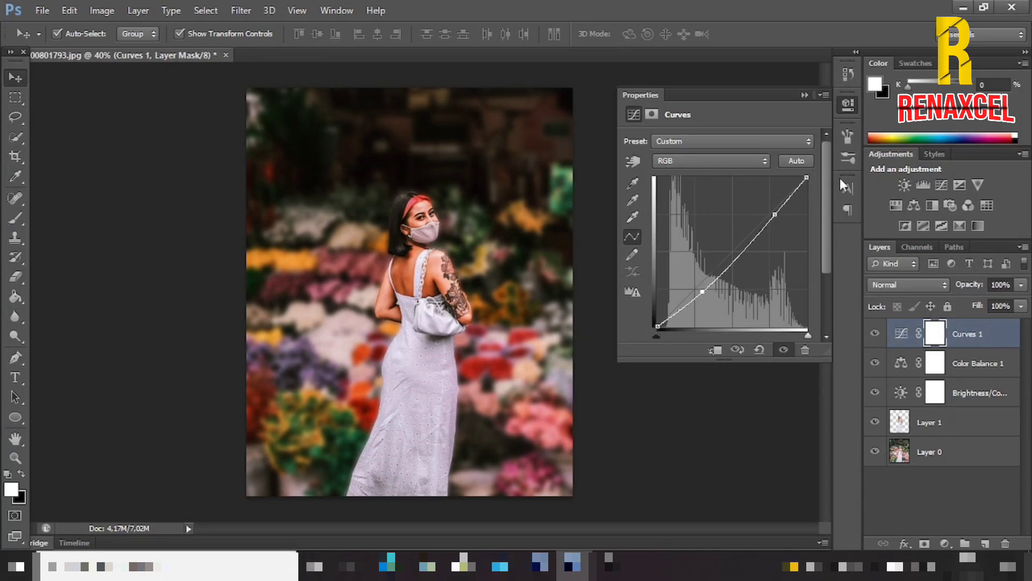
click(800, 96)
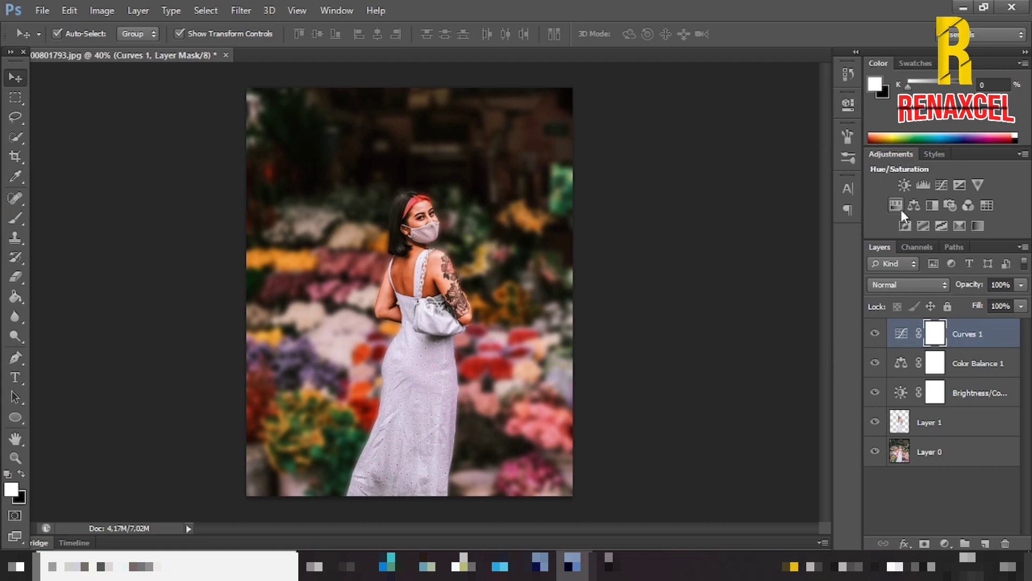
- Add a Vibrance adjustment on top of the layer stack with vibrance +10 and saturation +4
click(979, 182)
drag(721, 157, 722, 182)
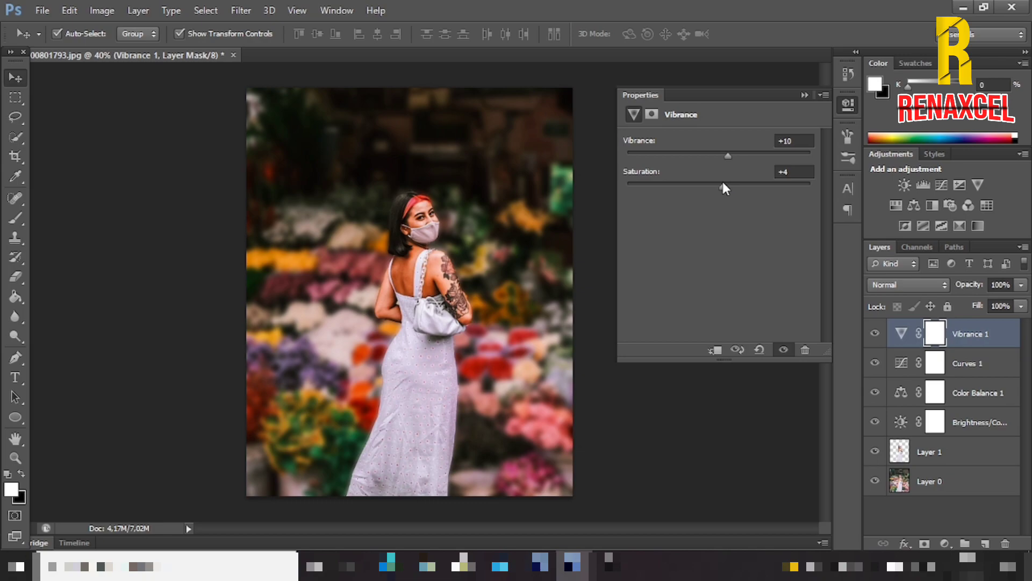
click(805, 95)
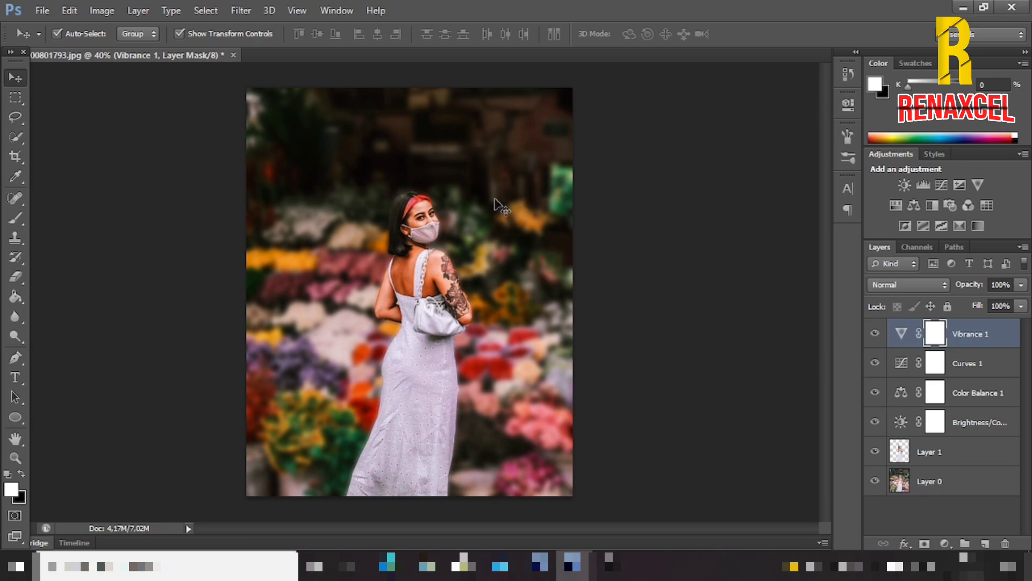